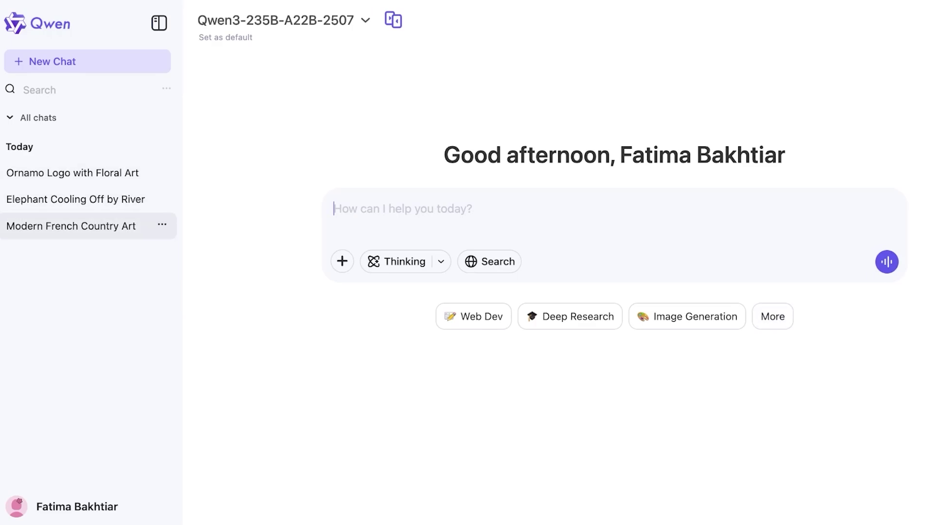
pyautogui.click(71, 225)
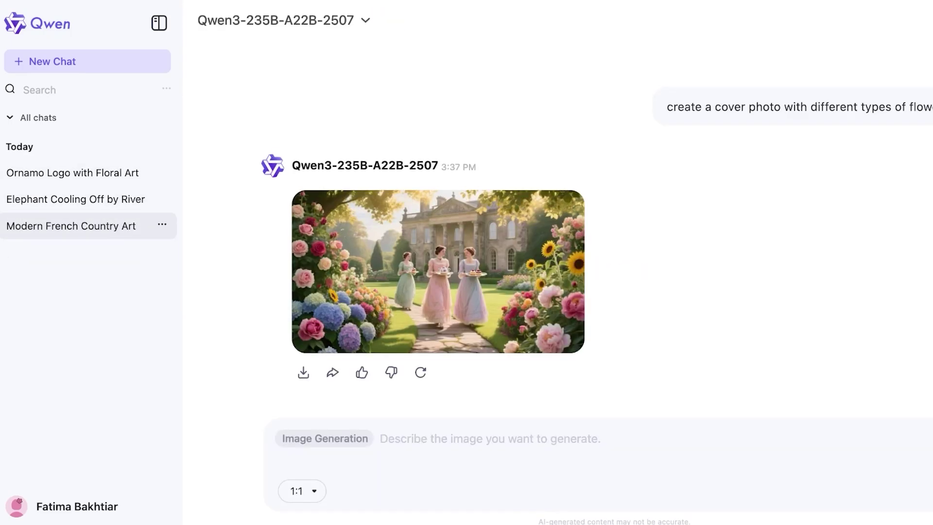
pyautogui.scroll(5, 466, 256)
pyautogui.scroll(5, 467, 255)
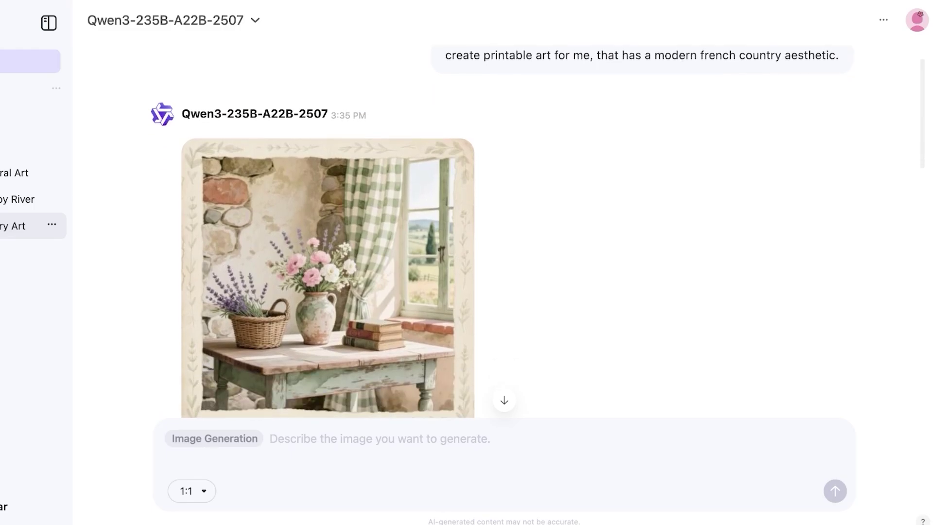
pyautogui.scroll(-1, 467, 256)
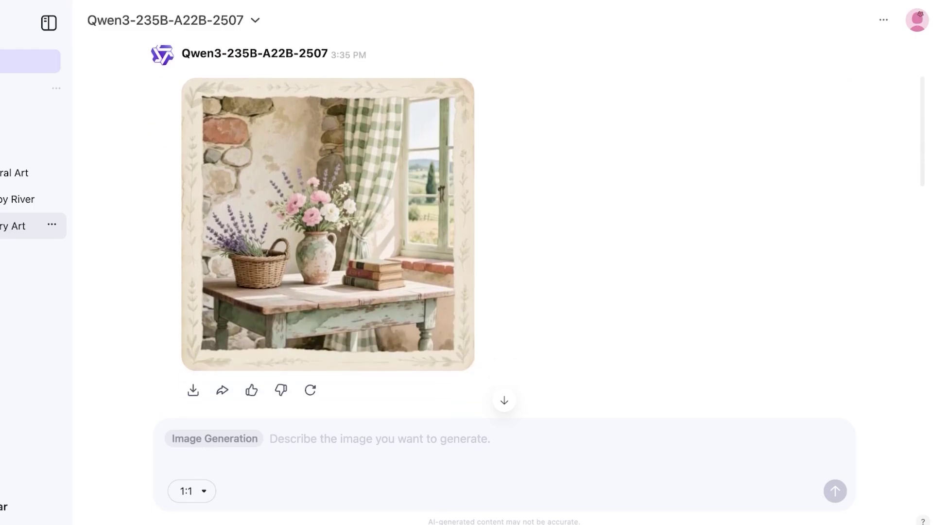
pyautogui.click(328, 224)
pyautogui.press('Escape')
pyautogui.scroll(-5, 467, 255)
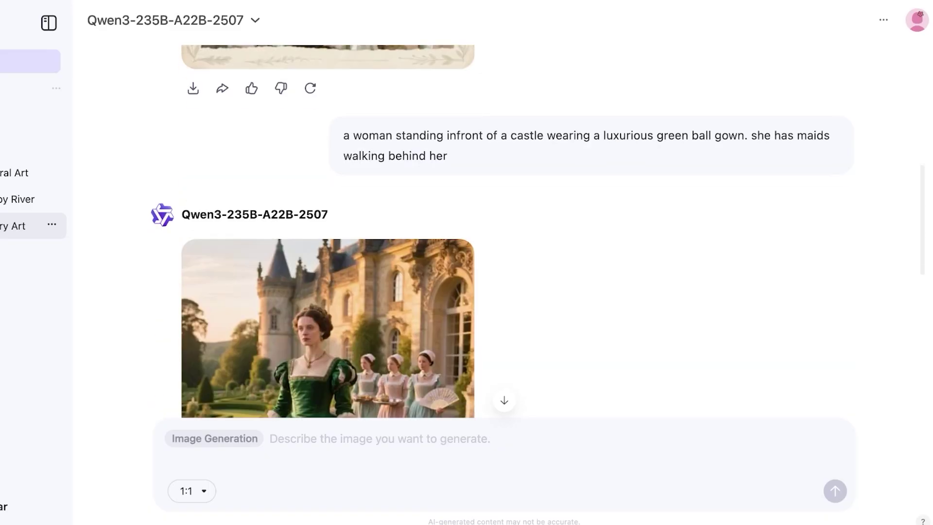
pyautogui.scroll(-2, 467, 255)
pyautogui.scroll(-1, 466, 255)
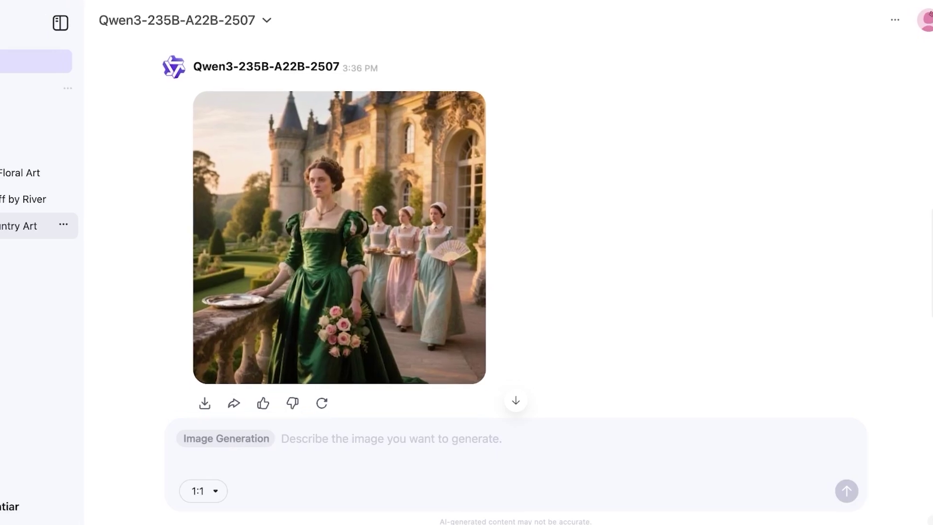
pyautogui.click(339, 237)
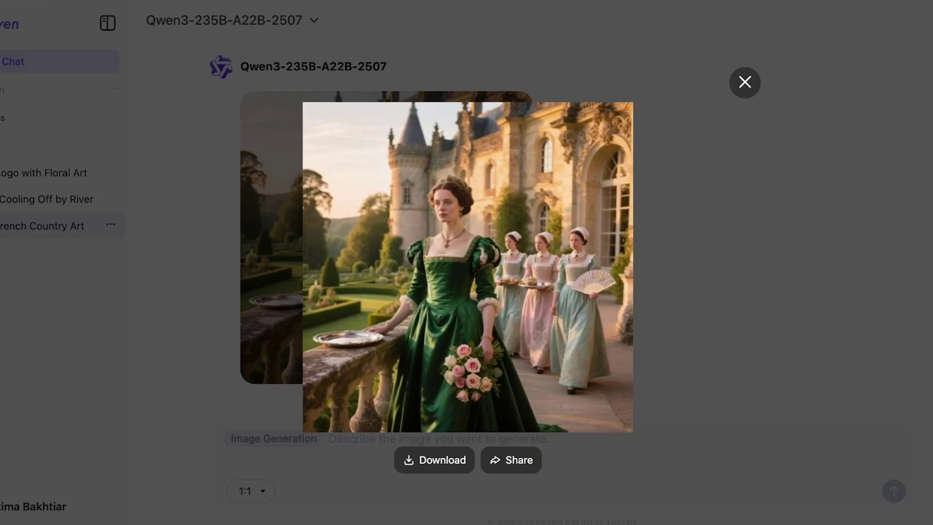
pyautogui.press('Escape')
pyautogui.scroll(-5, 466, 263)
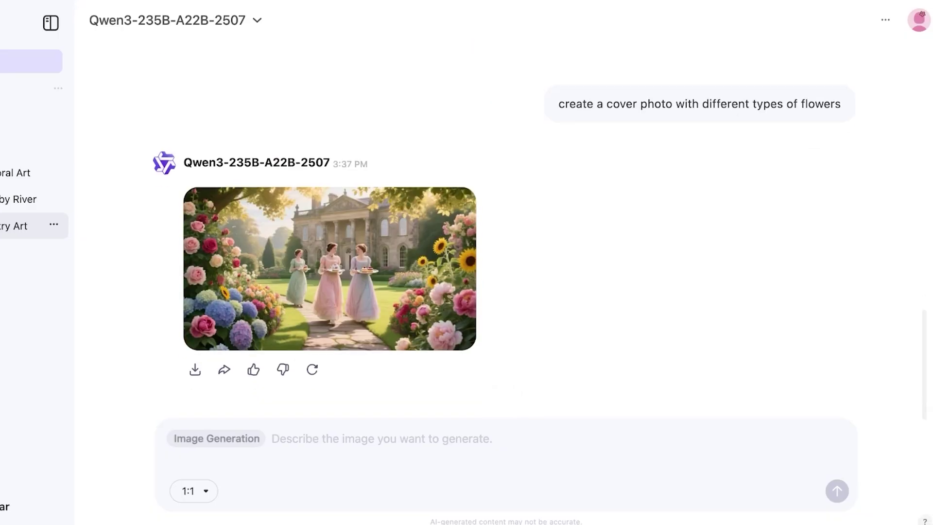
pyautogui.click(329, 268)
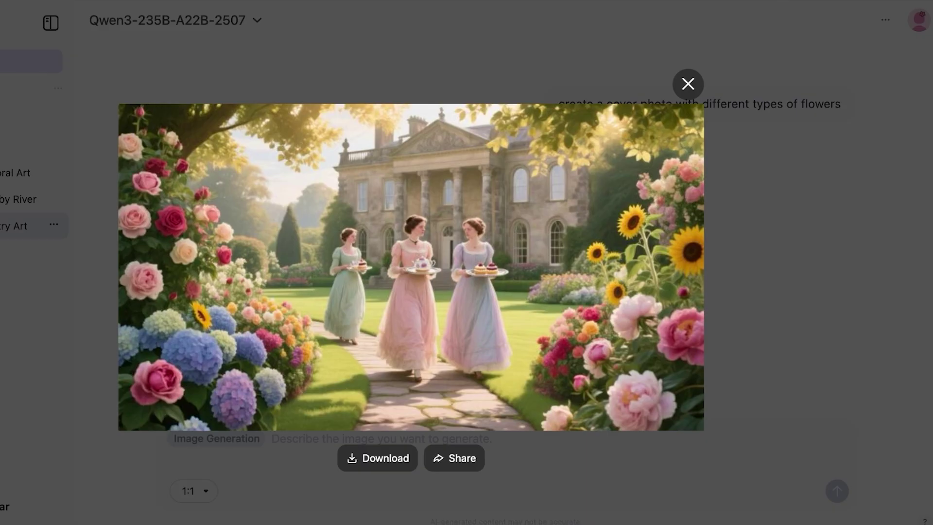
pyautogui.press('Escape')
pyautogui.click(75, 172)
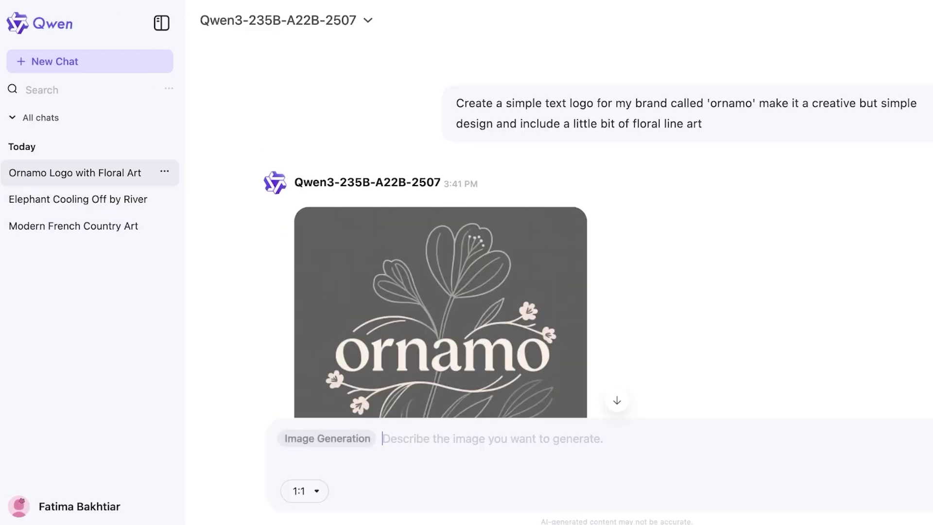
pyautogui.click(301, 369)
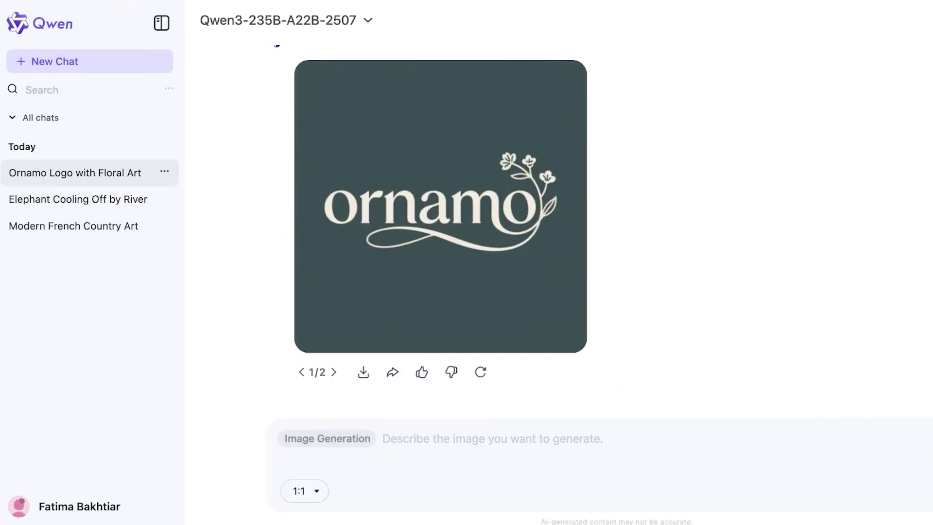
pyautogui.click(334, 387)
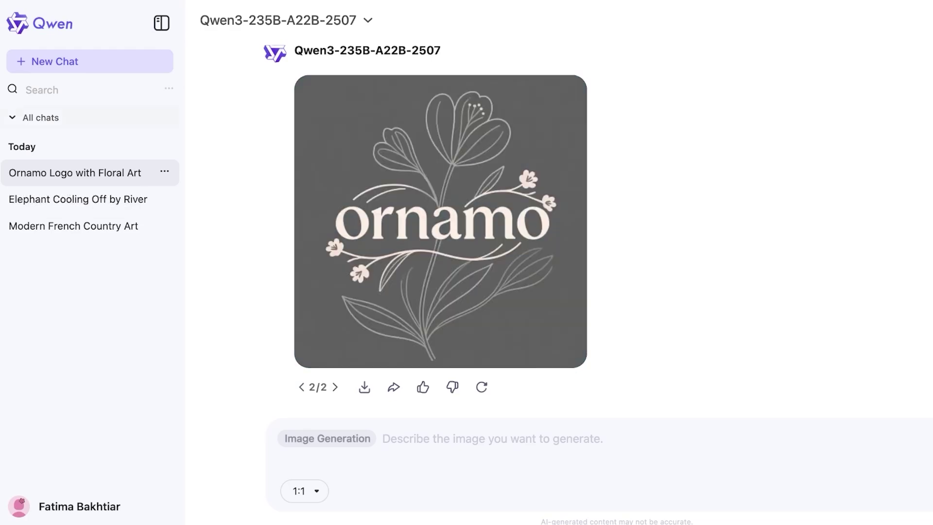
pyautogui.click(89, 61)
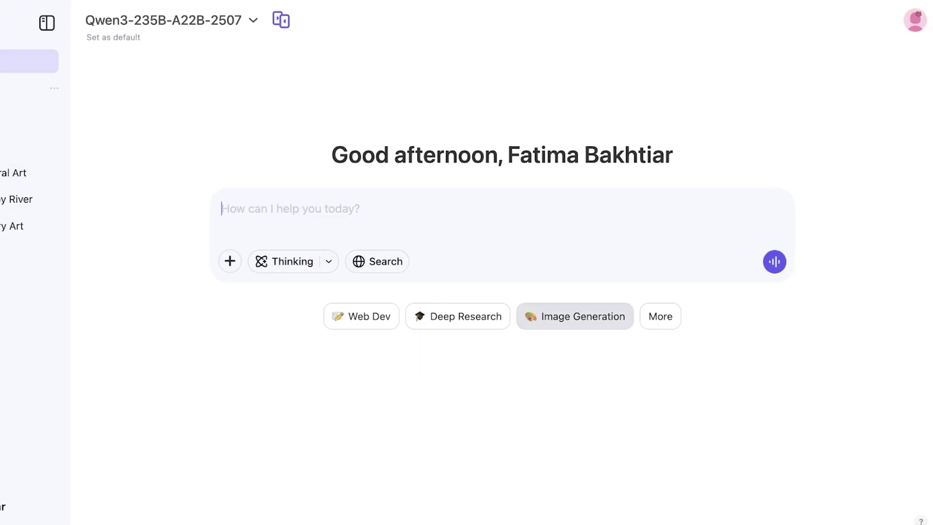
# Step: Switch the prompt to Image Generation with a 16:9 aspect ratio
pyautogui.click(576, 316)
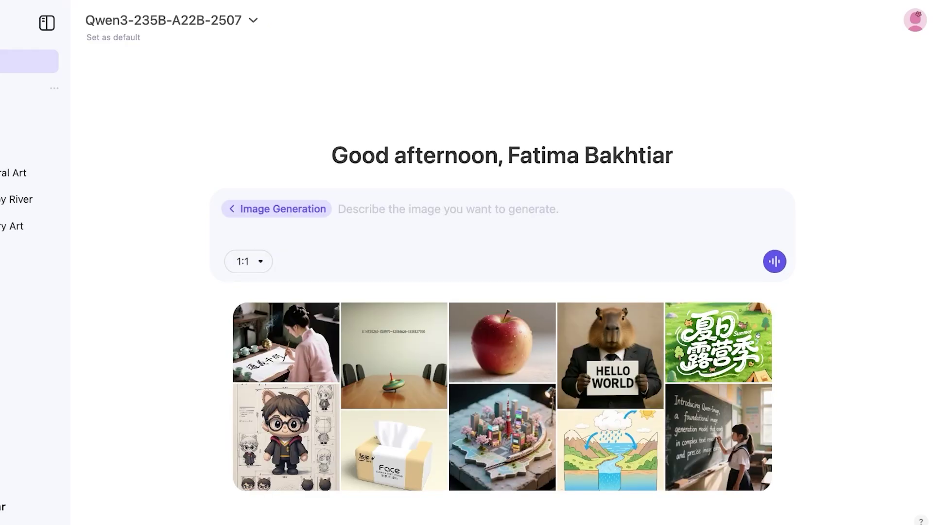
pyautogui.click(248, 261)
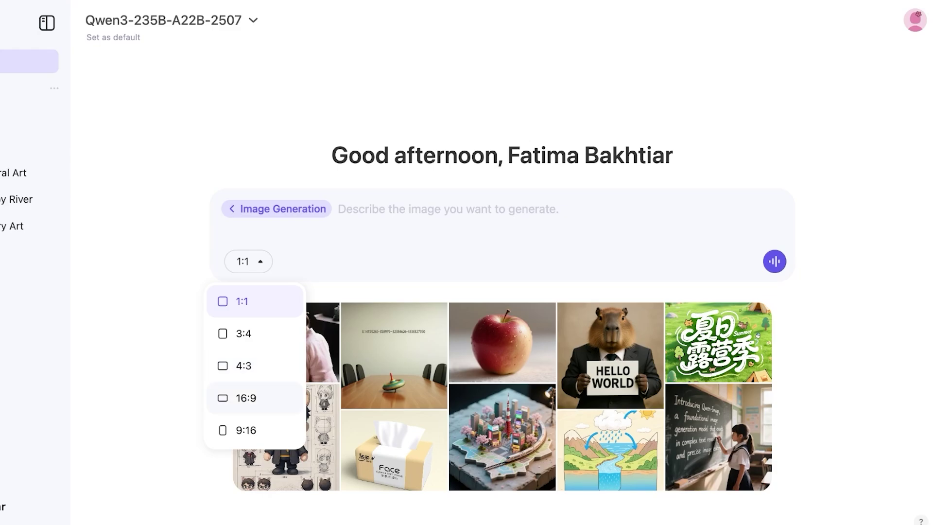
pyautogui.click(248, 397)
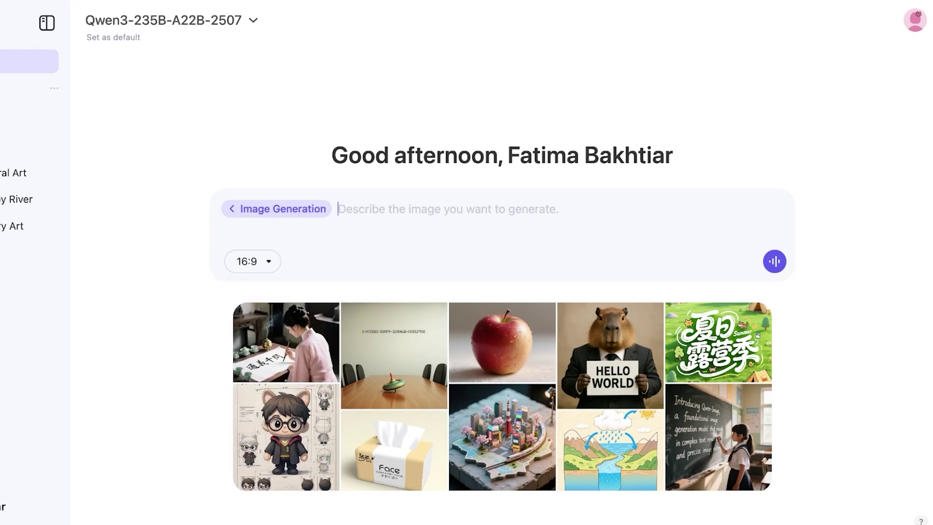
pyautogui.write('hyperrealis')
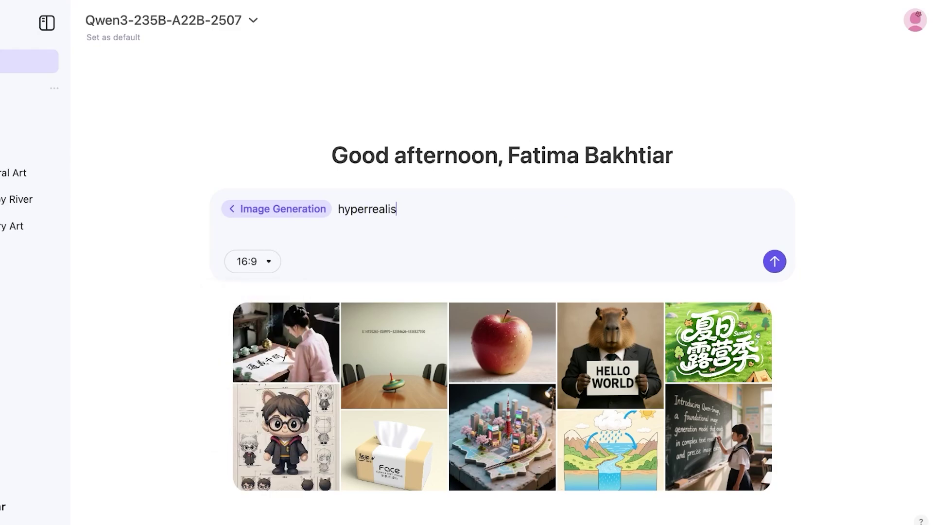
pyautogui.write('tic teenage g')
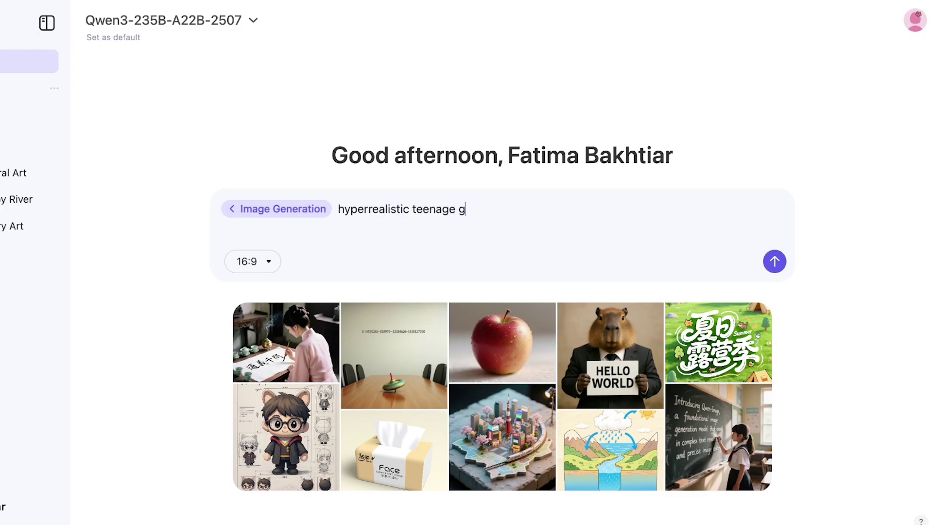
pyautogui.write('irls room')
# Step: Submit the teenage girl's room prompt, view the enlarged result, then start a new chat
pyautogui.press('Return')
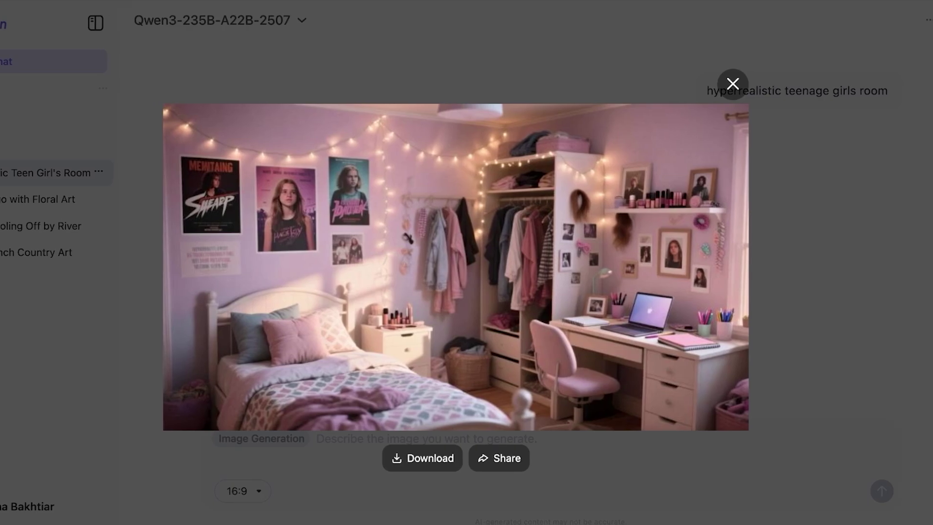
pyautogui.press('Escape')
pyautogui.hotkey('ctrl', 'shift', 'o')
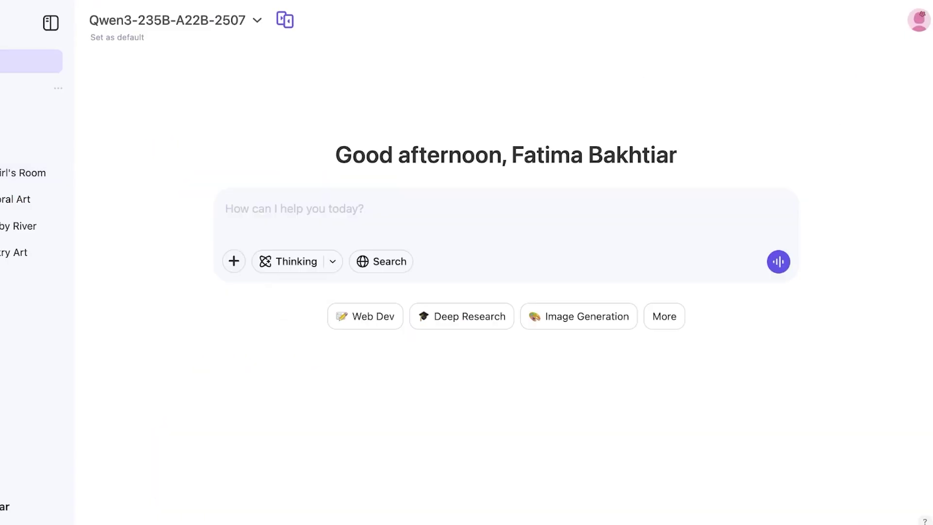
# Step: Upload the green-dress photo as an image attachment in the new chat
pyautogui.click(233, 261)
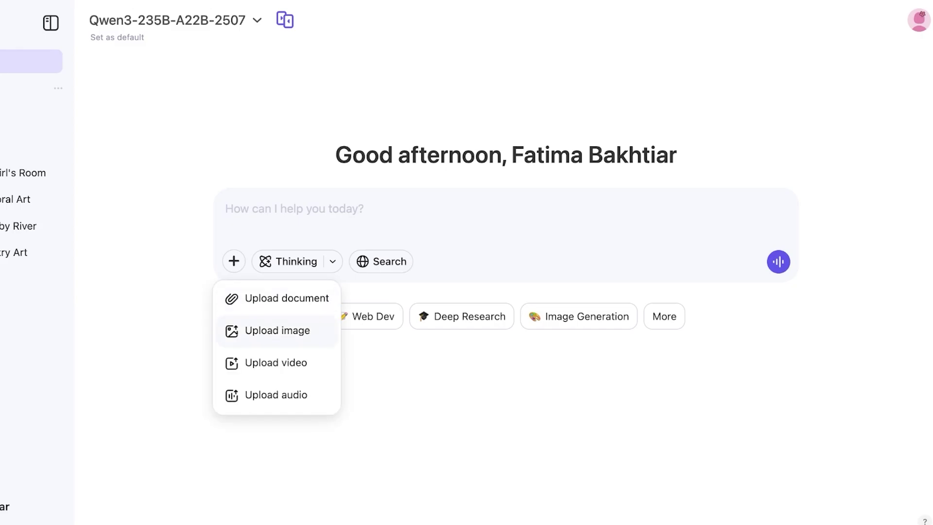
pyautogui.click(278, 330)
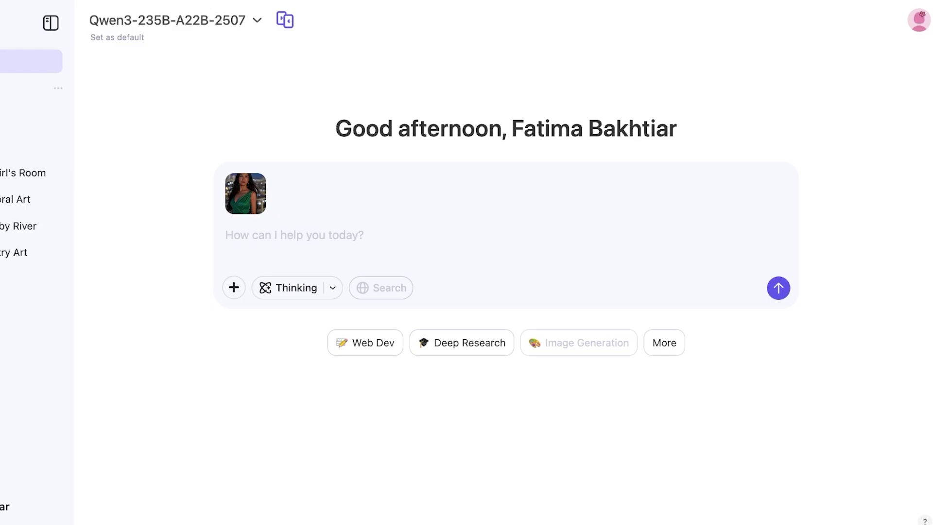
pyautogui.click(665, 343)
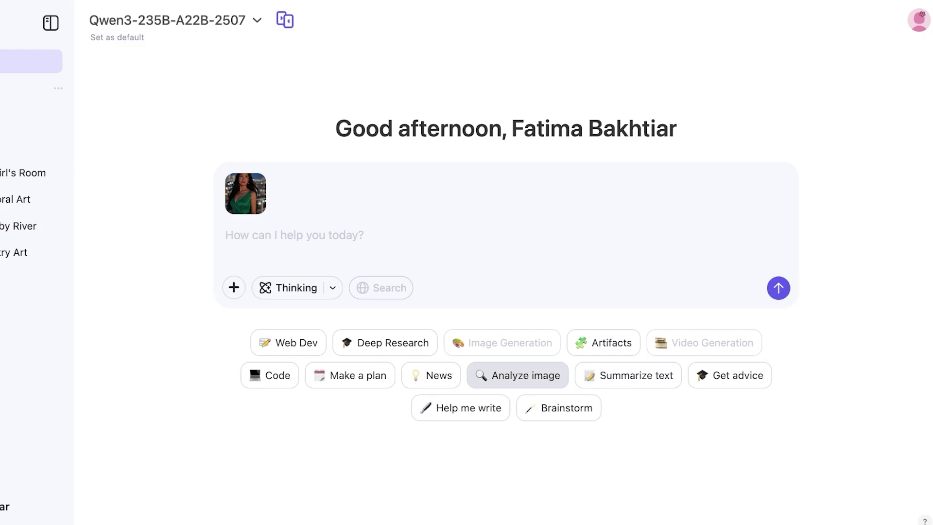
# Step: Ask Qwen to describe the attached photo and give a prompt to recreate it
pyautogui.click(518, 375)
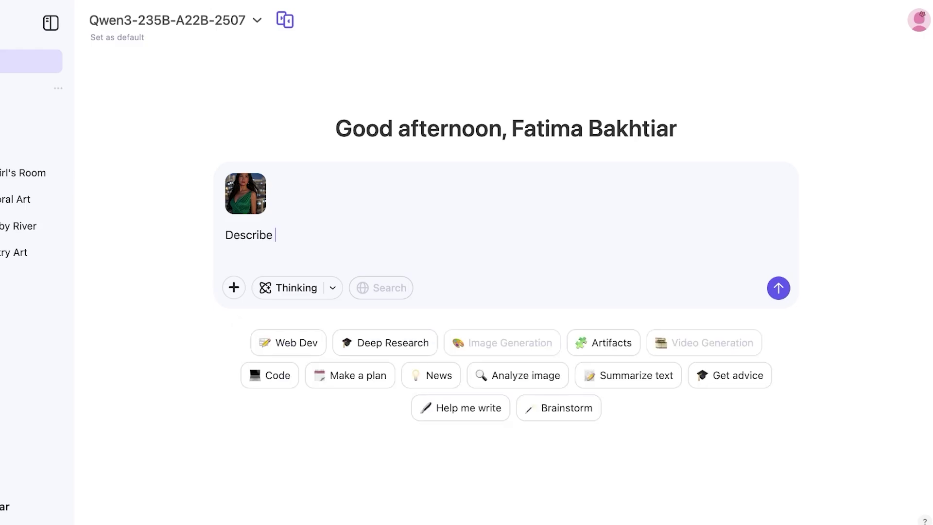
pyautogui.write('what')
pyautogui.write(' this imag e')
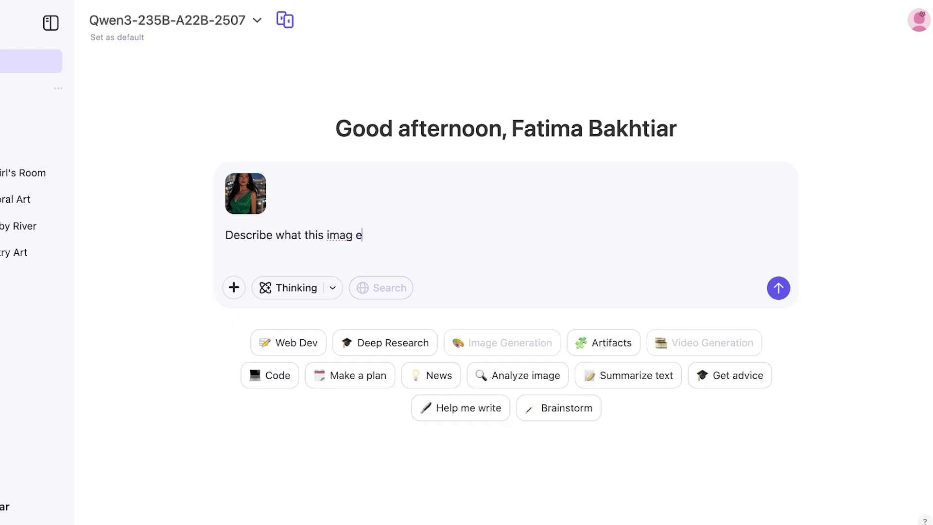
pyautogui.write('a givv')
pyautogui.write('e me a prompt')
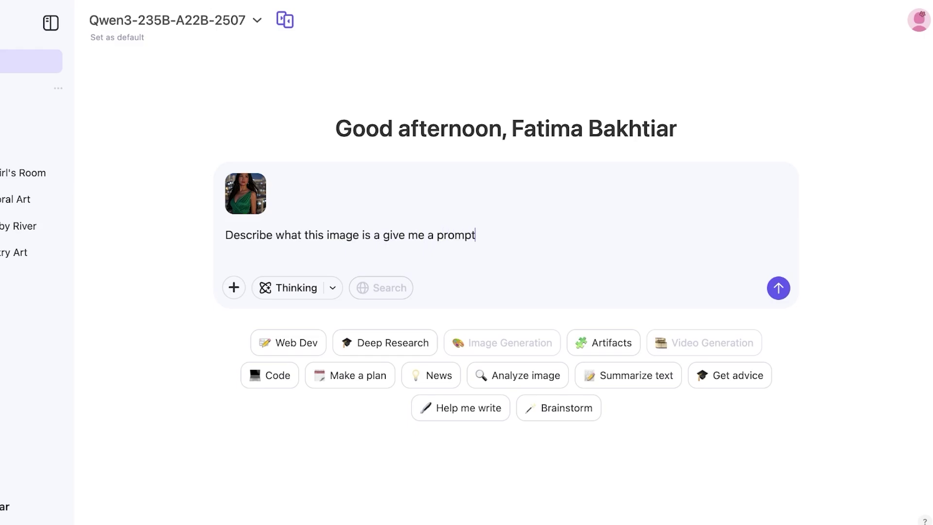
pyautogui.press('Left')
pyautogui.press('Left')
pyautogui.write('text prompt')
pyautogui.write(' that i can us')
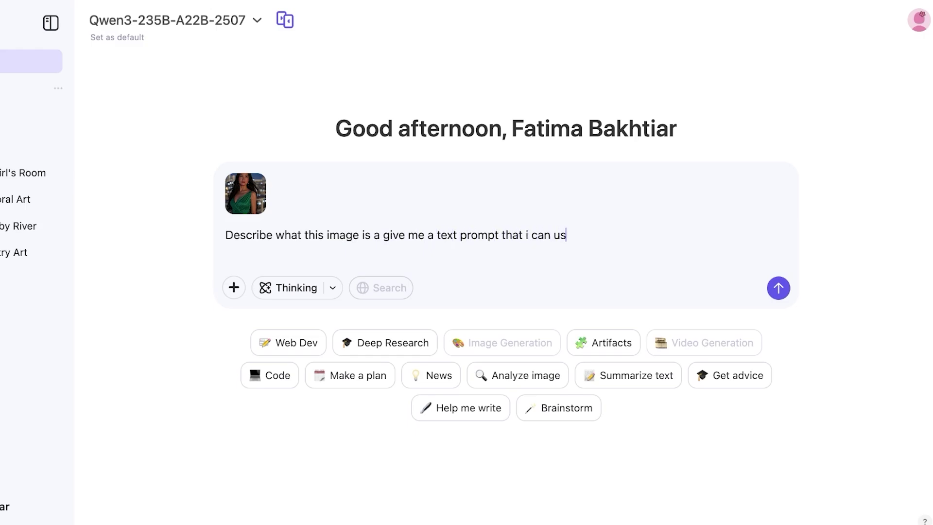
pyautogui.write('e to create an ')
pyautogui.write('image like ')
pyautogui.write('this')
pyautogui.press('Return')
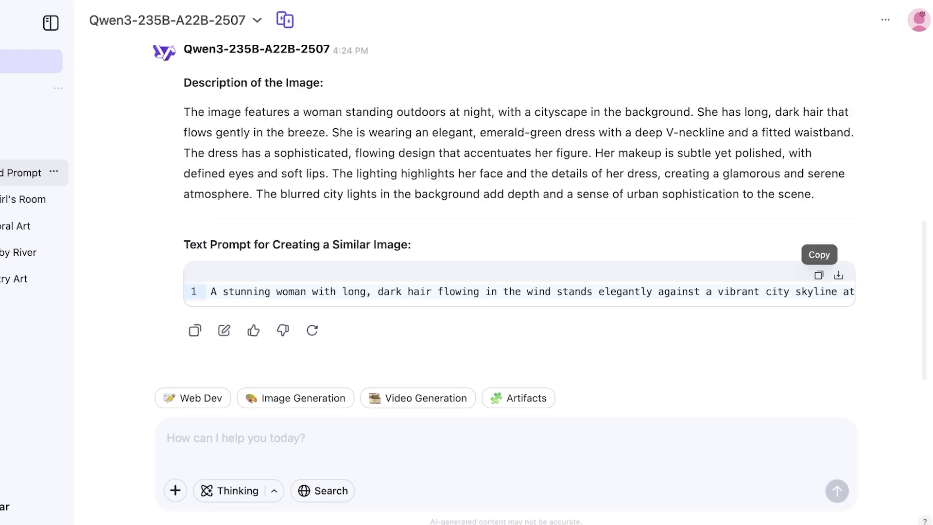
# Step: Paste the suggested prompt into Image Generation, change 'emerald-green' to 'red', and submit
pyautogui.click(819, 274)
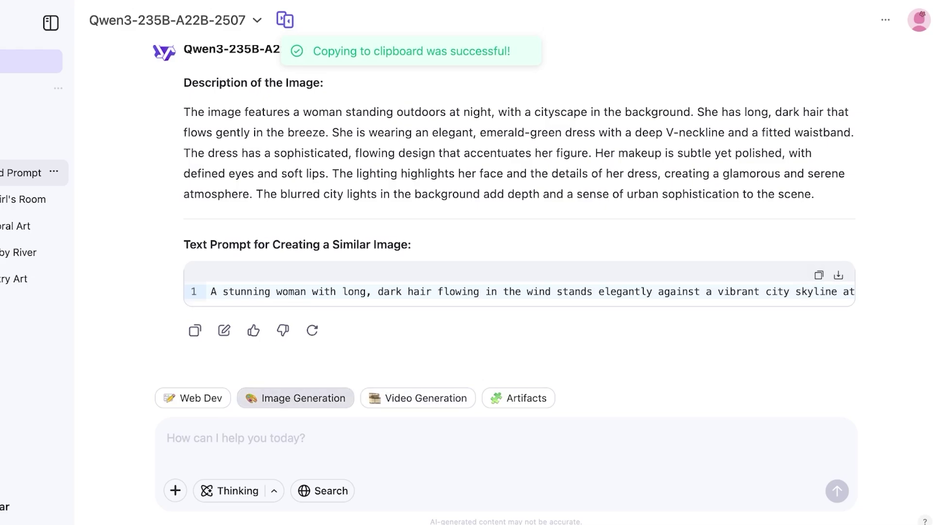
pyautogui.click(296, 398)
pyautogui.hotkey('ctrl', 'v')
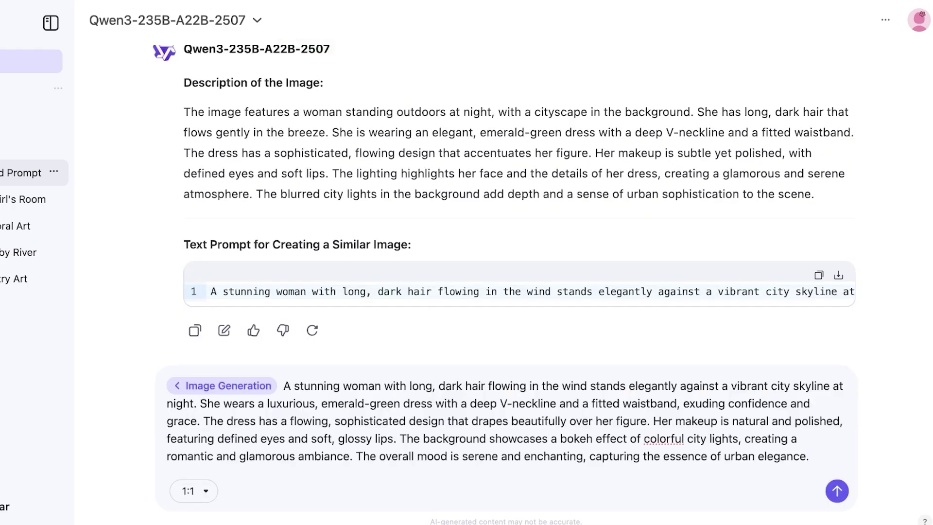
pyautogui.scroll(3, 510, 219)
pyautogui.scroll(3, 510, 219)
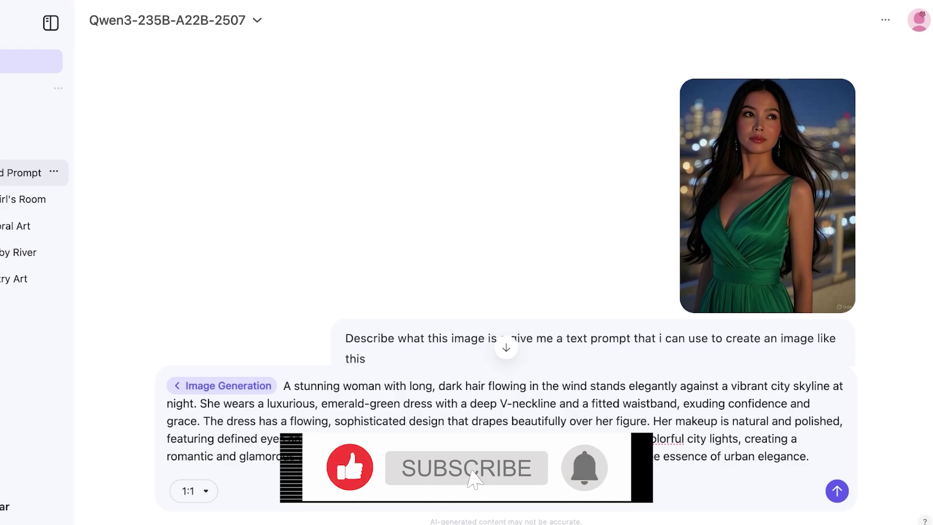
pyautogui.moveTo(322, 403)
pyautogui.mouseDown()
pyautogui.moveTo(435, 404)
pyautogui.moveTo(400, 403)
pyautogui.mouseUp()
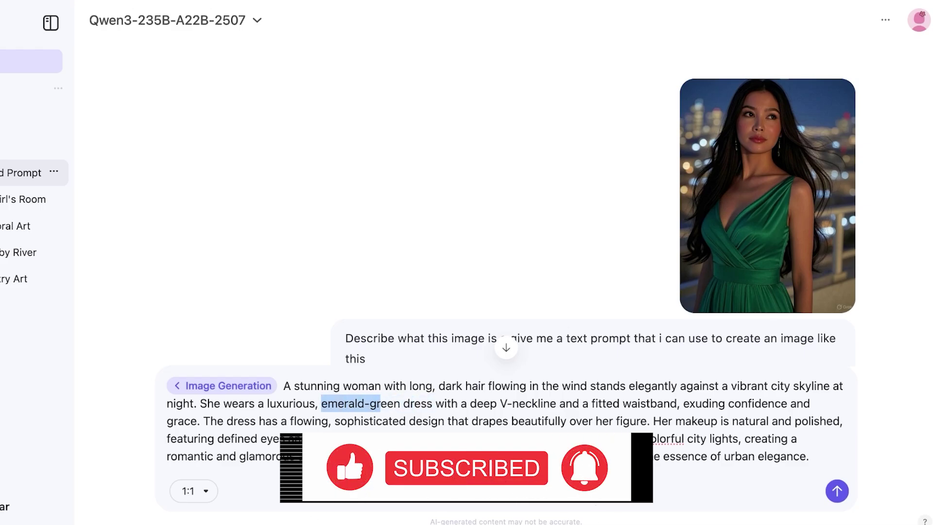
pyautogui.write('red')
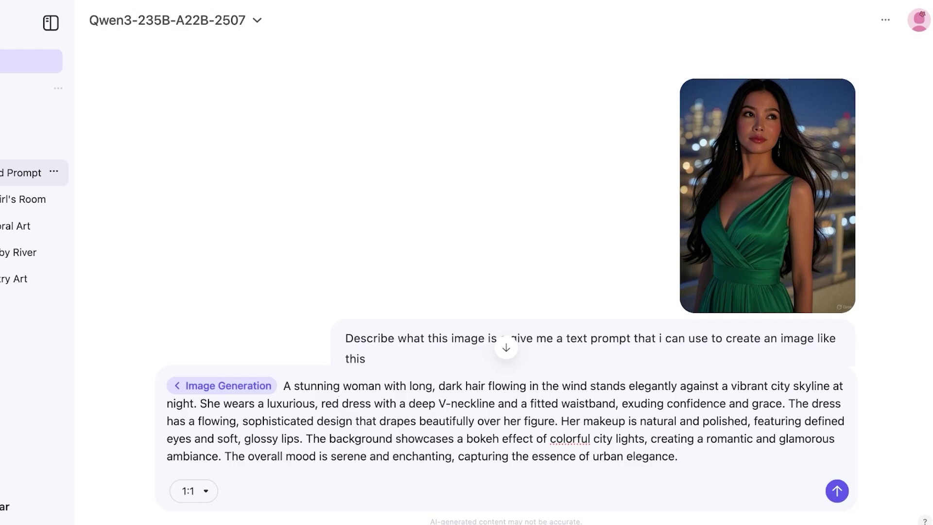
pyautogui.scroll(-10, 467, 219)
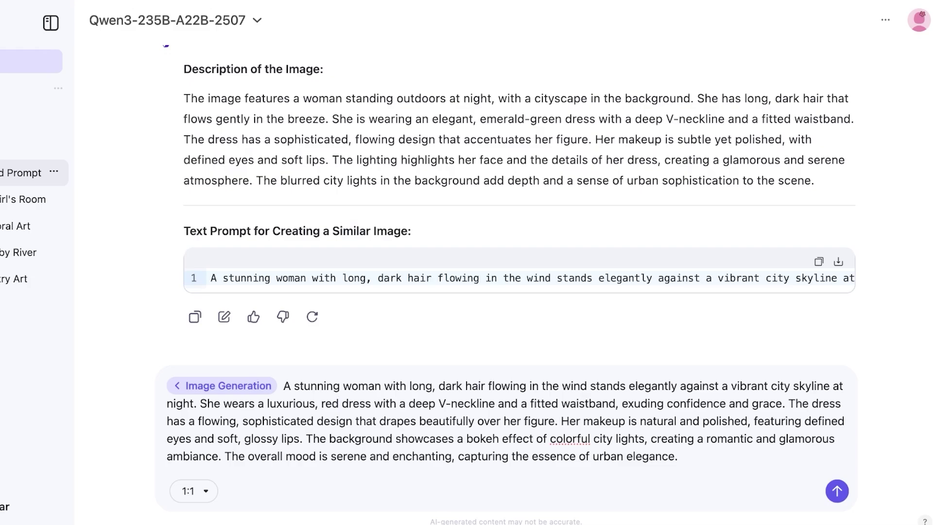
pyautogui.press('Return')
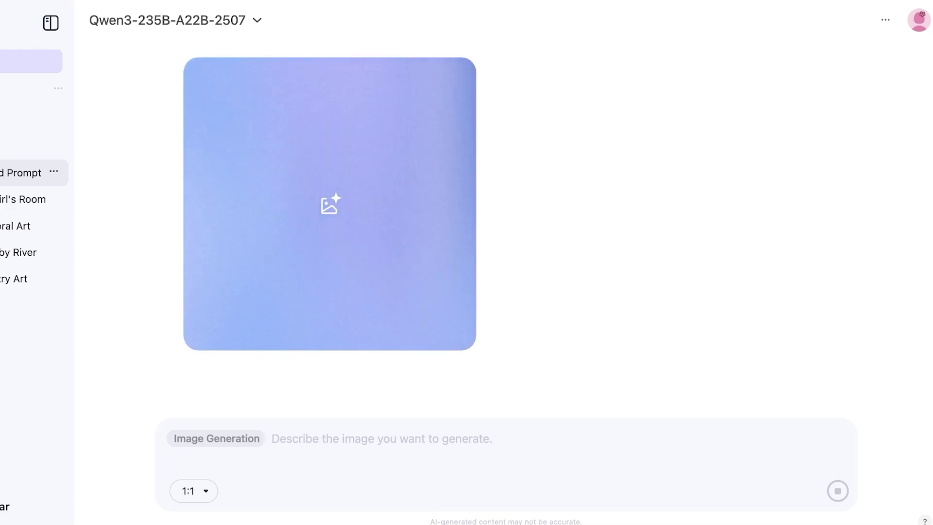
pyautogui.scroll(5, 466, 237)
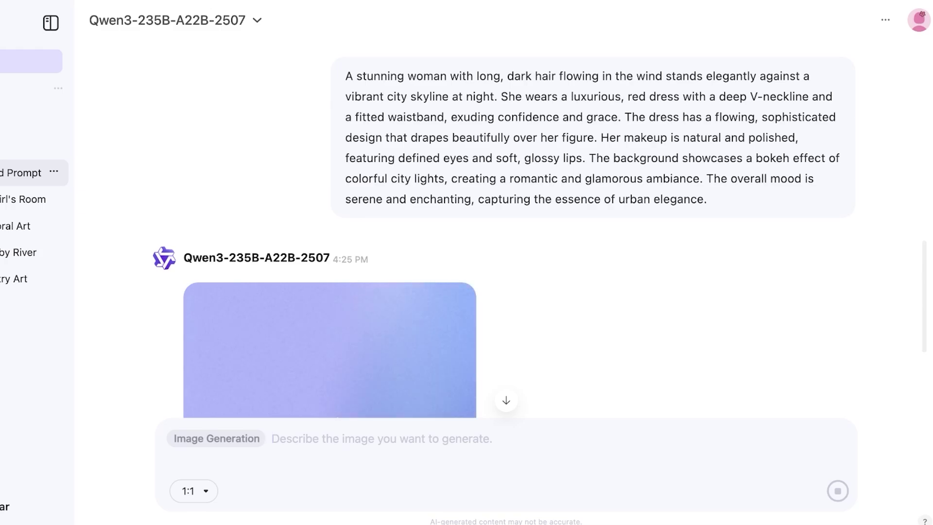
pyautogui.scroll(3, 503, 240)
pyautogui.scroll(-6, 503, 241)
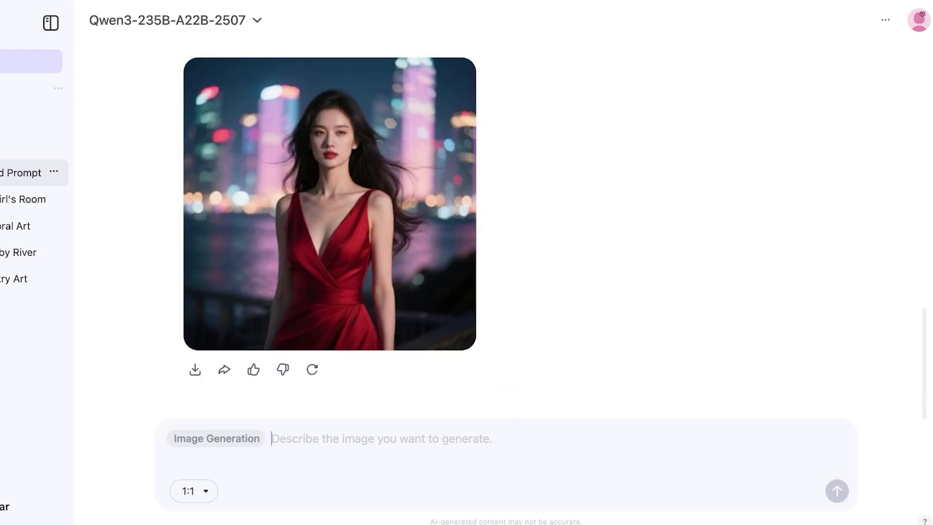
# Step: Preview the red-dress image and the green-dress photo full size, closing each
pyautogui.click(31, 62)
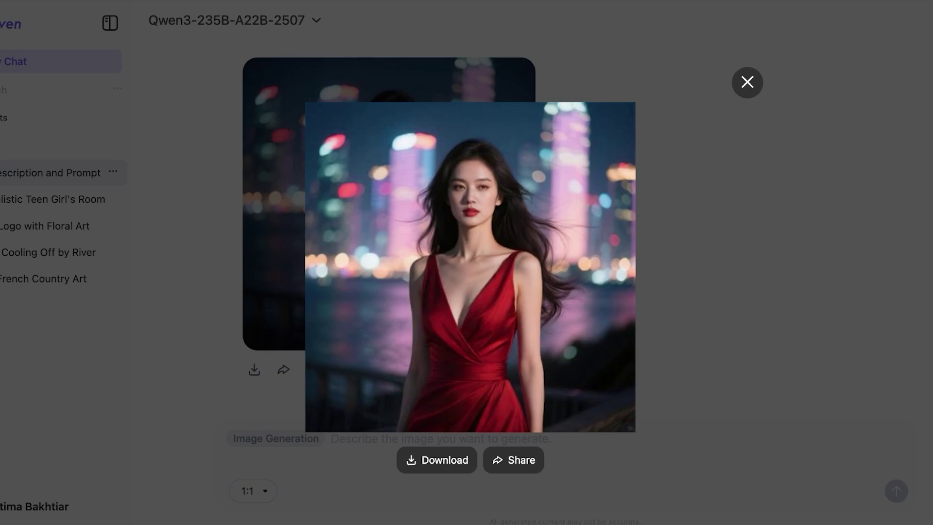
pyautogui.press('Escape')
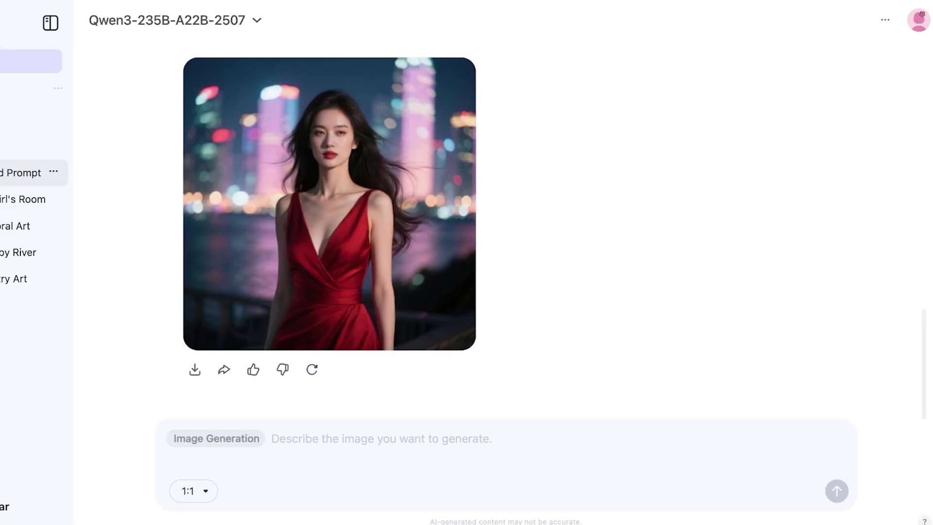
pyautogui.scroll(5, 466, 219)
pyautogui.scroll(5, 467, 218)
pyautogui.click(766, 195)
pyautogui.press('Escape')
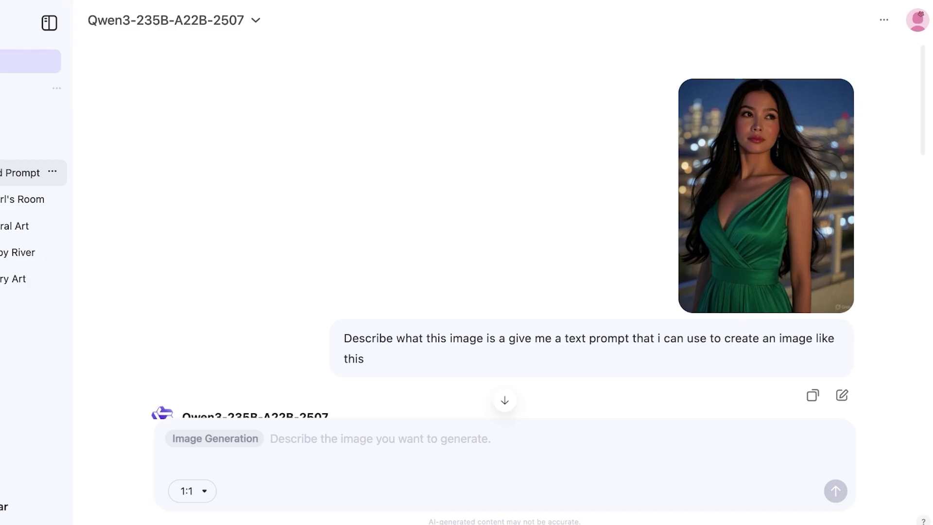
pyautogui.scroll(-5, 467, 233)
pyautogui.scroll(10, 467, 234)
pyautogui.scroll(-5, 466, 233)
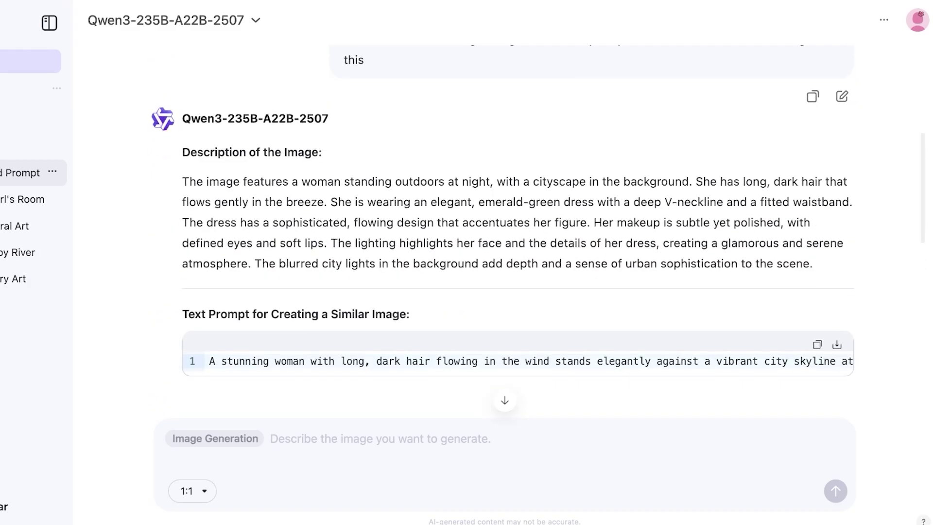
pyautogui.scroll(-2, 467, 233)
pyautogui.scroll(-2, 467, 233)
pyautogui.scroll(-1, 466, 233)
pyautogui.scroll(-2, 466, 233)
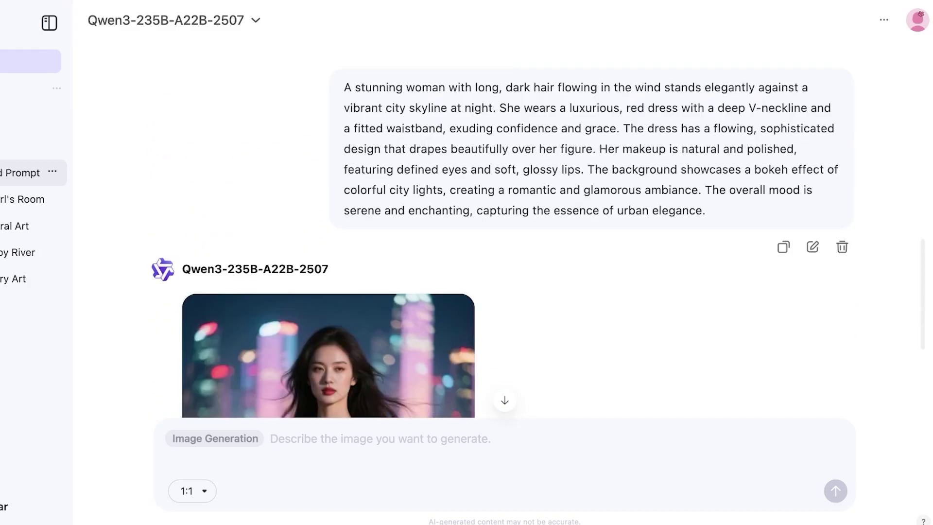
pyautogui.scroll(-1, 467, 233)
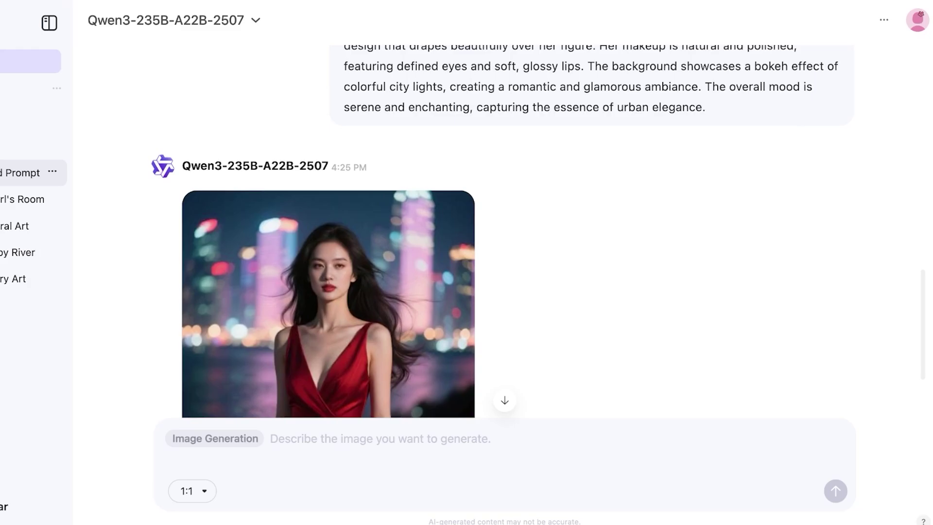
pyautogui.scroll(-2, 467, 233)
pyautogui.scroll(-1, 466, 233)
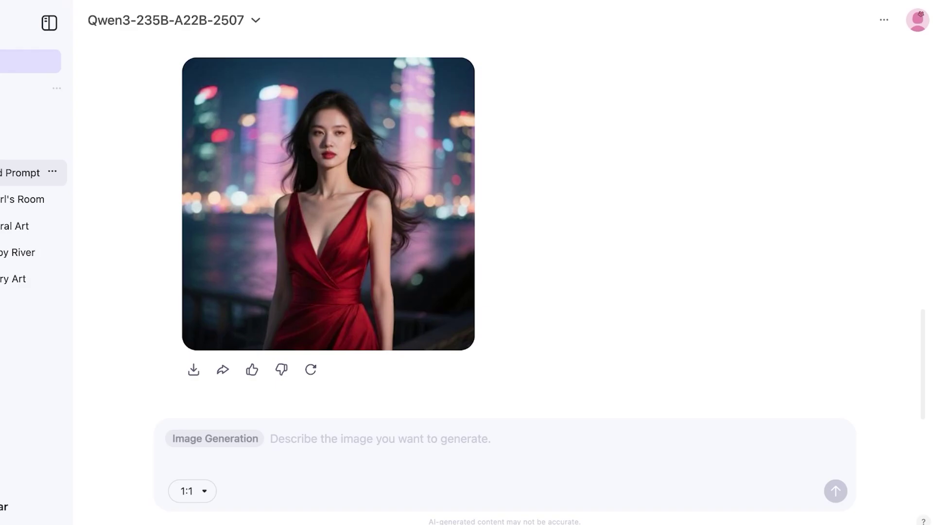
# Step: Start a new Image Generation chat from the apple sample prompt
pyautogui.click(30, 61)
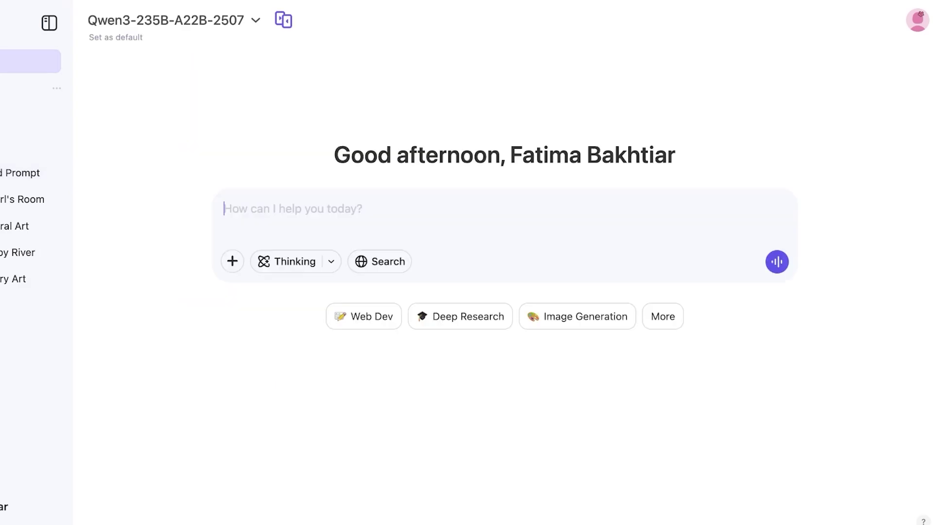
pyautogui.click(577, 315)
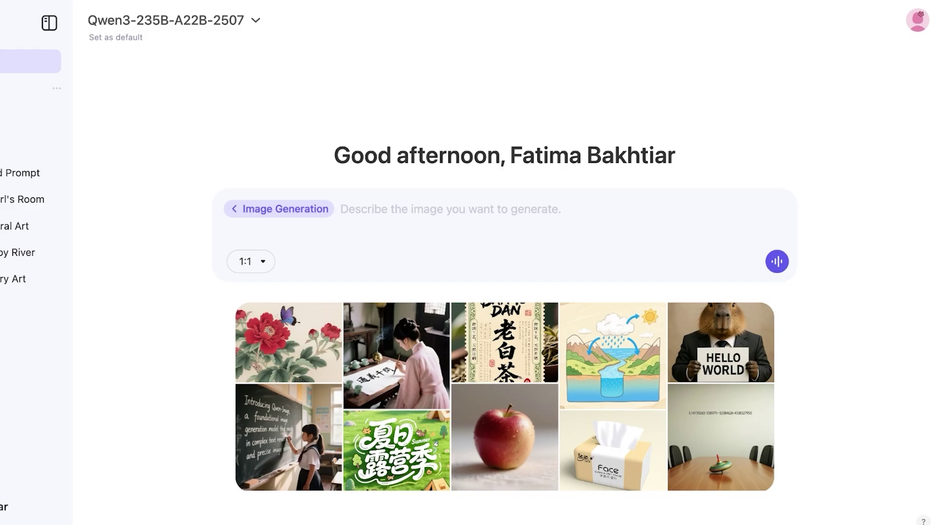
pyautogui.click(505, 471)
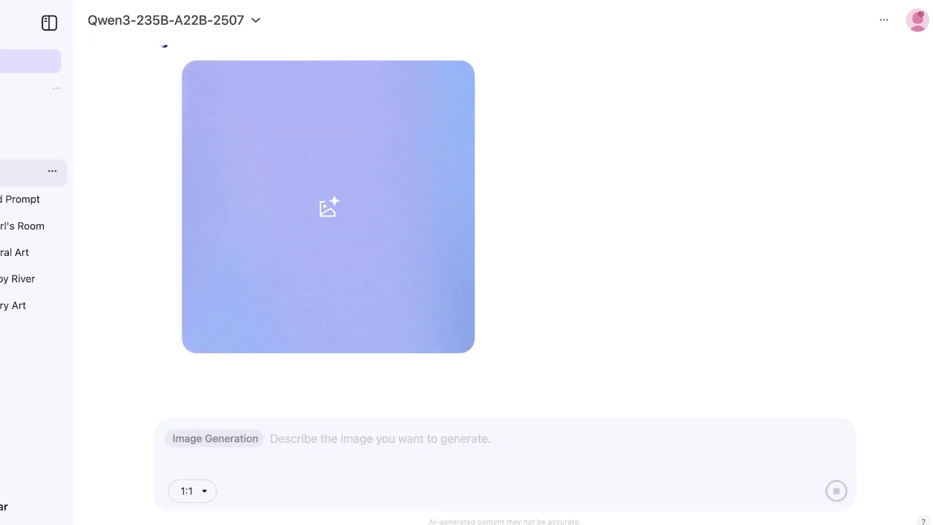
pyautogui.write('a')
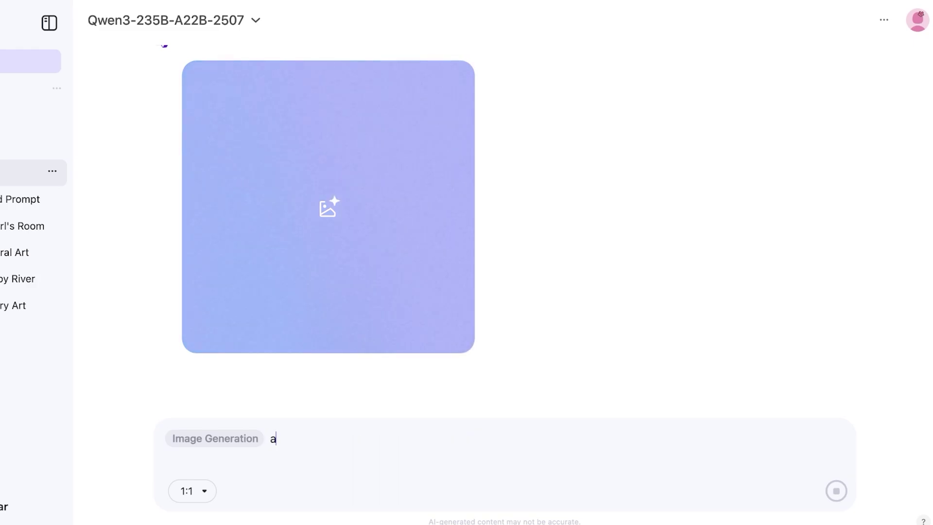
pyautogui.write(' beautiful floe')
# Step: In another Image Generation chat, fix typos and submit the 'flower garden' prompt
pyautogui.press('BackSpace')
pyautogui.write('we')
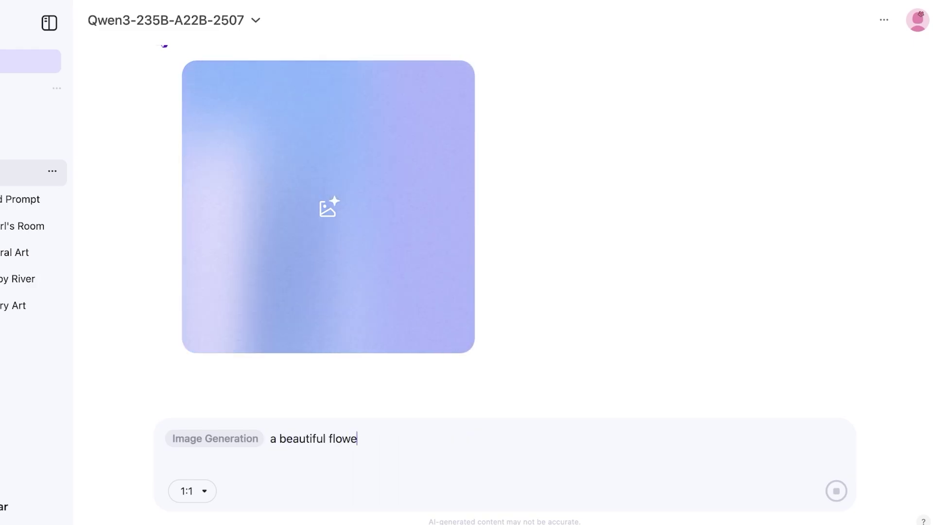
pyautogui.write('r gad')
pyautogui.press('BackSpace')
pyautogui.write('rden')
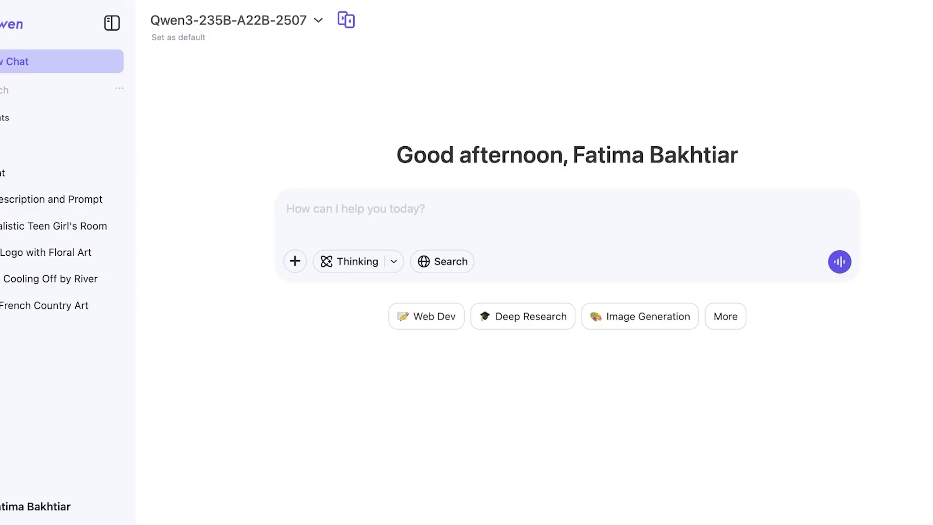
pyautogui.click(671, 316)
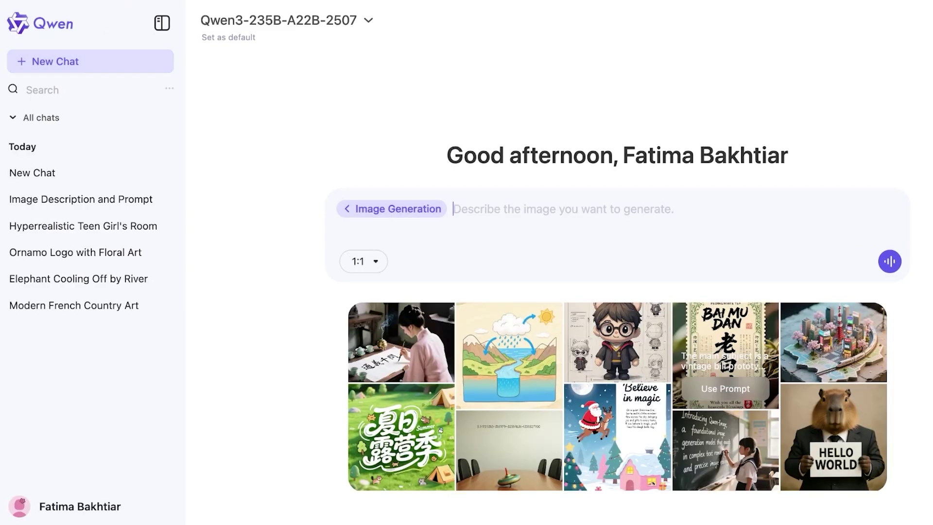
pyautogui.write('flower h')
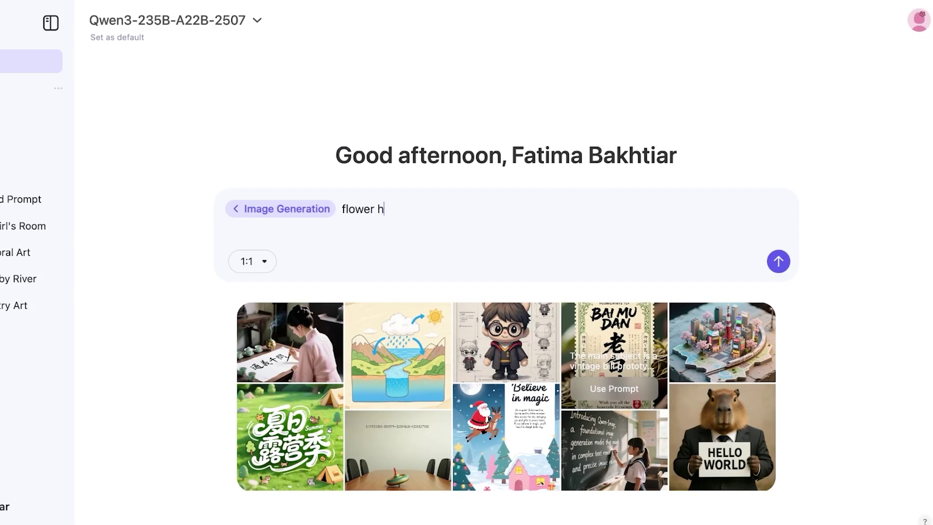
pyautogui.write('arden')
pyautogui.press('Return')
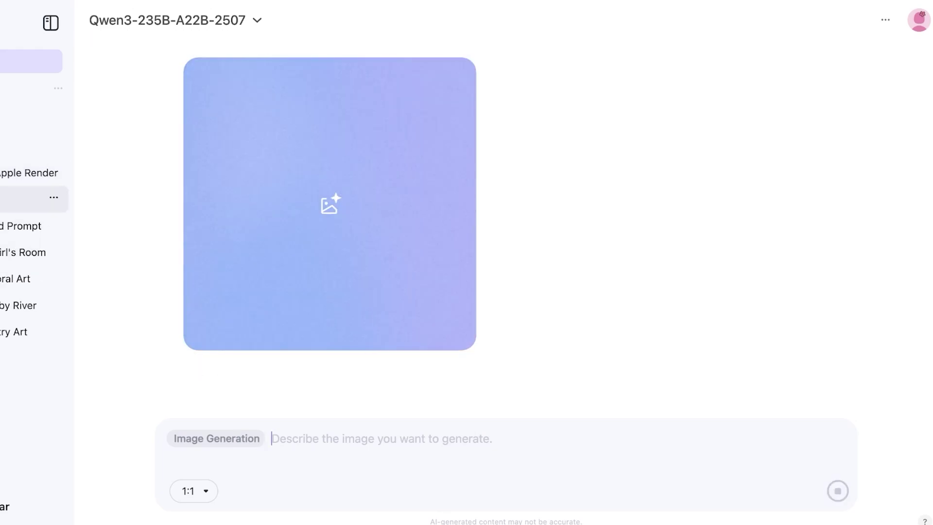
# Step: Open the finished apple image and the apple render chat from the sidebar
pyautogui.click(54, 173)
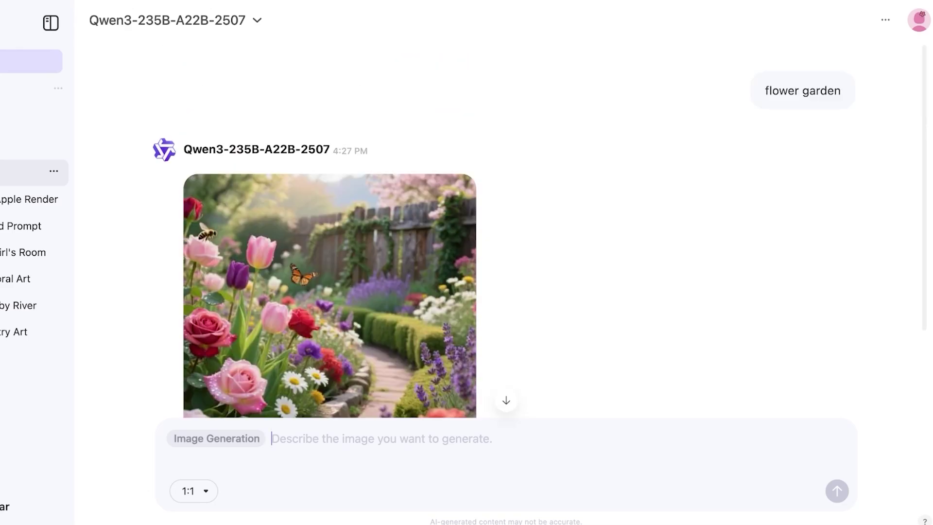
pyautogui.click(44, 200)
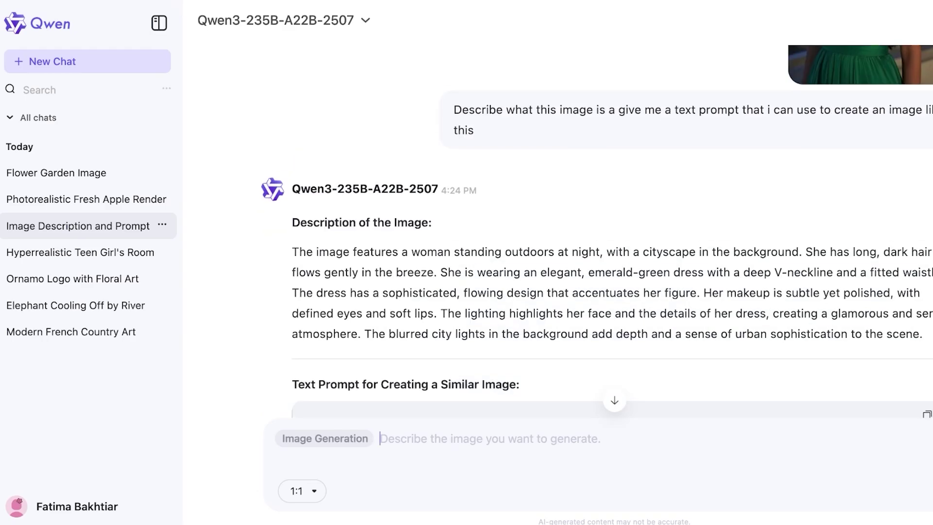
# Step: Browse the Teen Girl's Room, Ornamo Logo and Flower Garden chats, ending on the elephant video chat
pyautogui.click(80, 252)
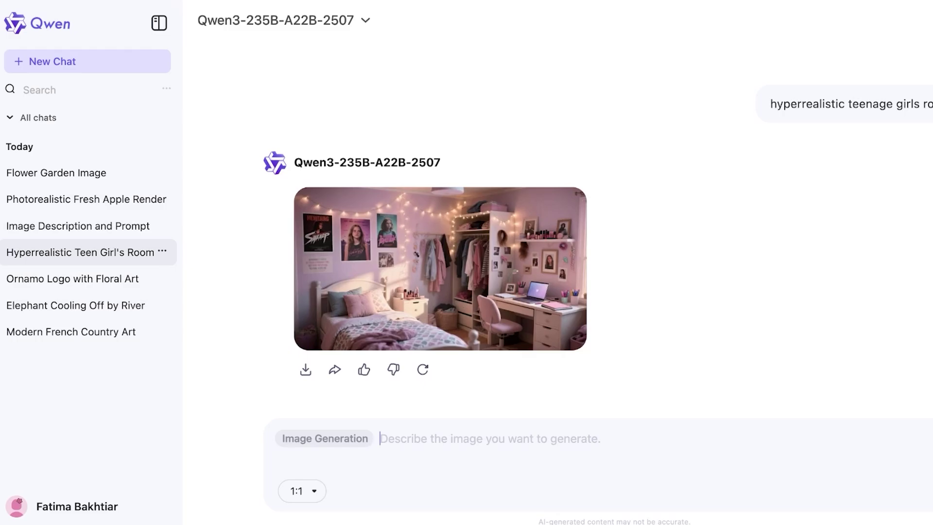
pyautogui.click(73, 279)
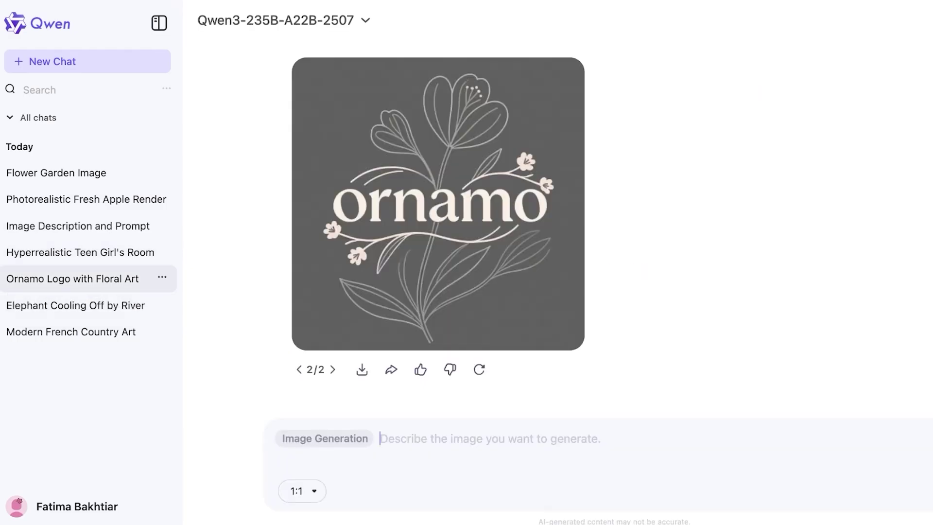
pyautogui.click(56, 173)
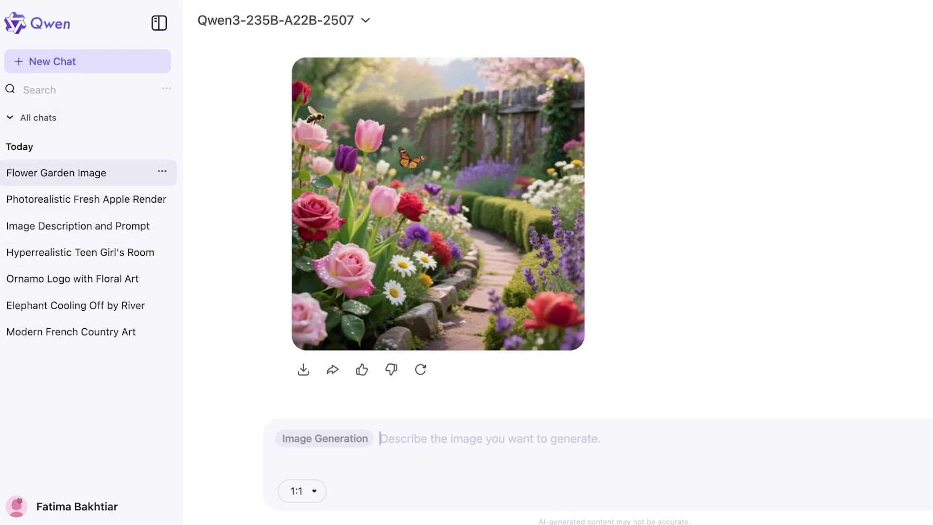
pyautogui.click(73, 305)
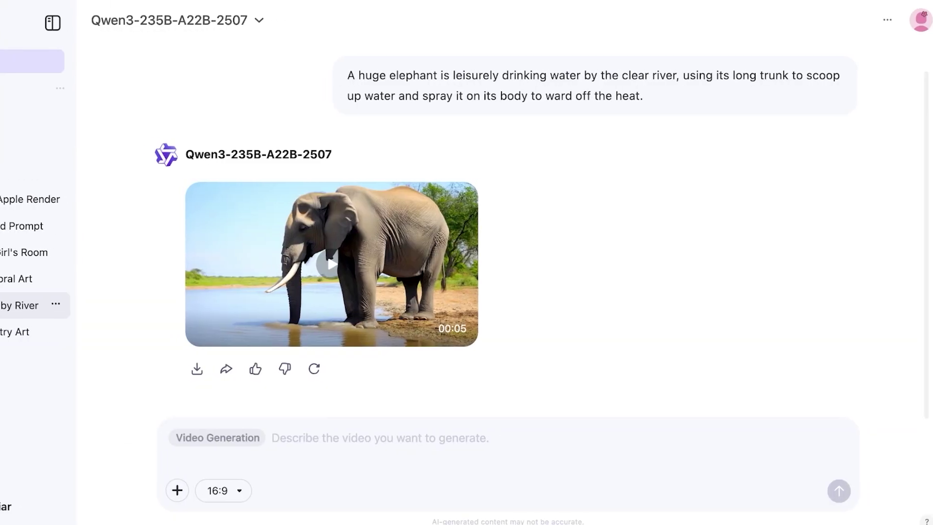
# Step: Check the attachment options, then switch a new chat to Video Generation mode
pyautogui.click(177, 490)
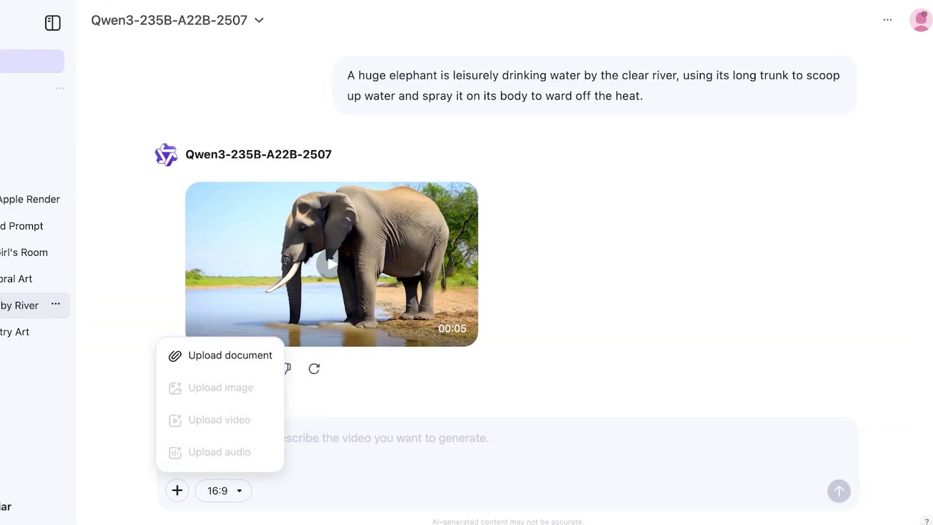
pyautogui.click(32, 62)
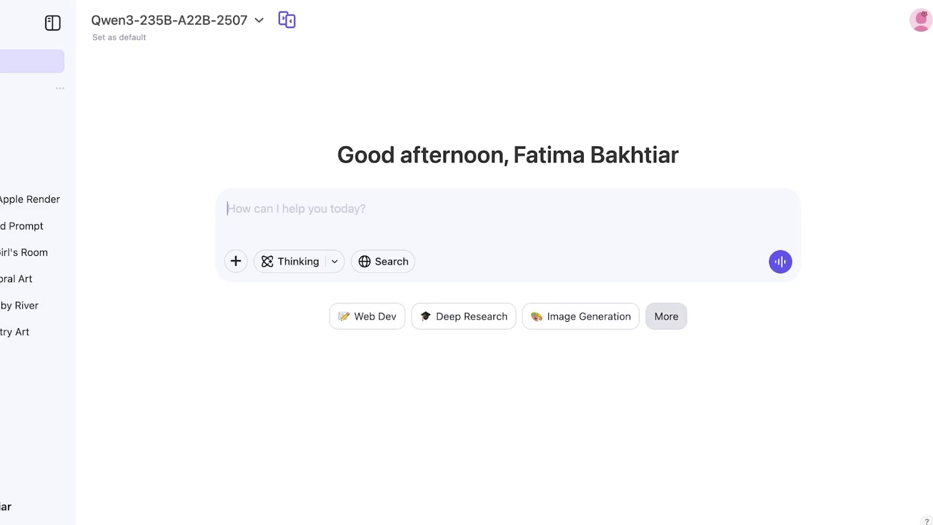
pyautogui.click(666, 316)
pyautogui.click(706, 315)
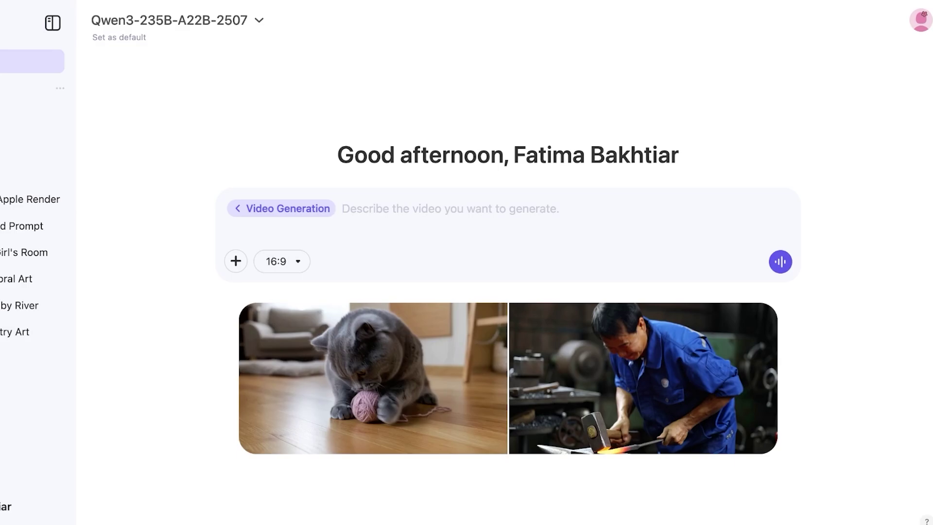
# Step: Reopen the 'Elephant Cooling Off by River' chat from the sidebar to view its generated video
pyautogui.click(22, 305)
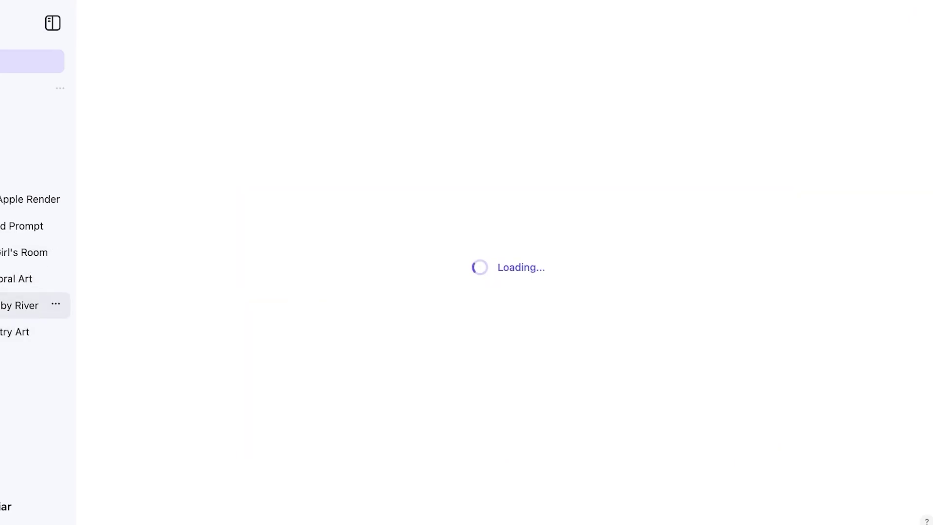